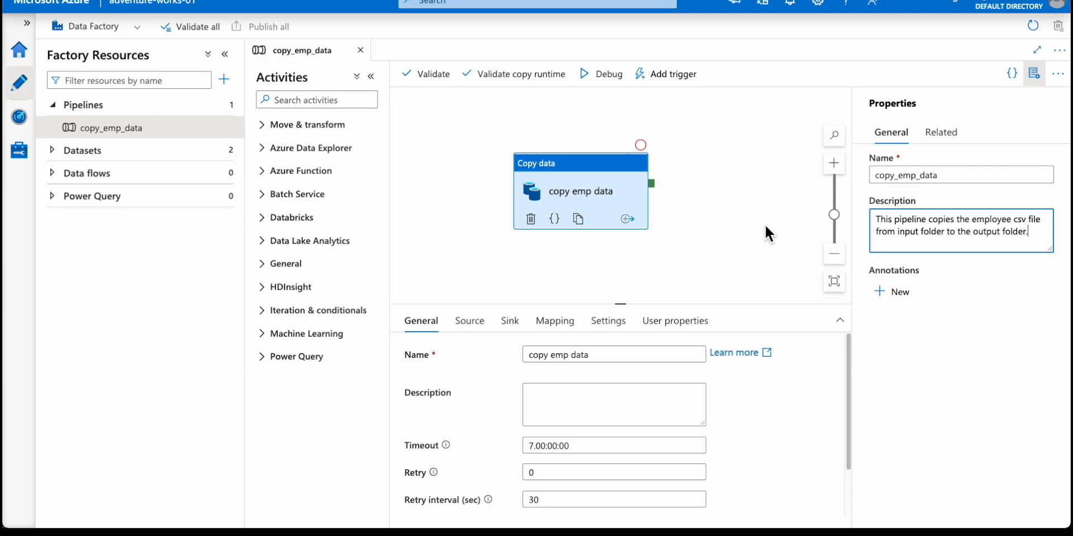
# Open the factory's trigger management page and begin creating a new trigger.
pyautogui.click(670, 74)
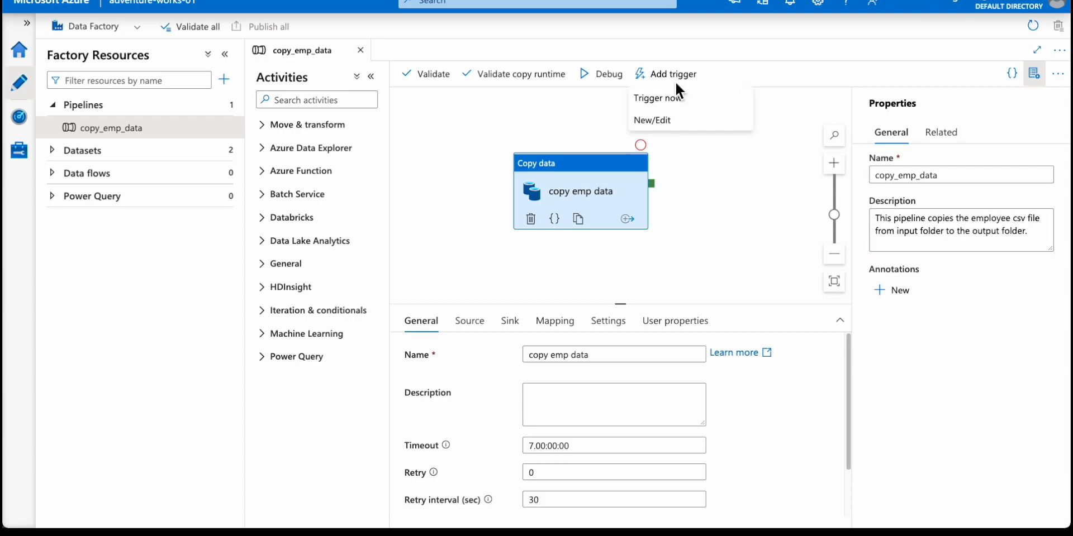
pyautogui.press('Escape')
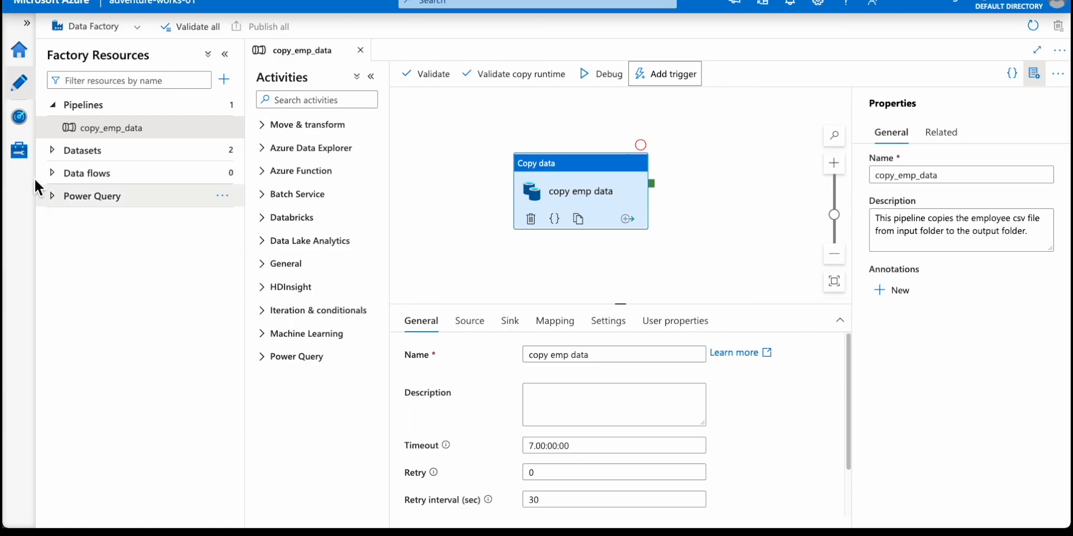
pyautogui.click(26, 162)
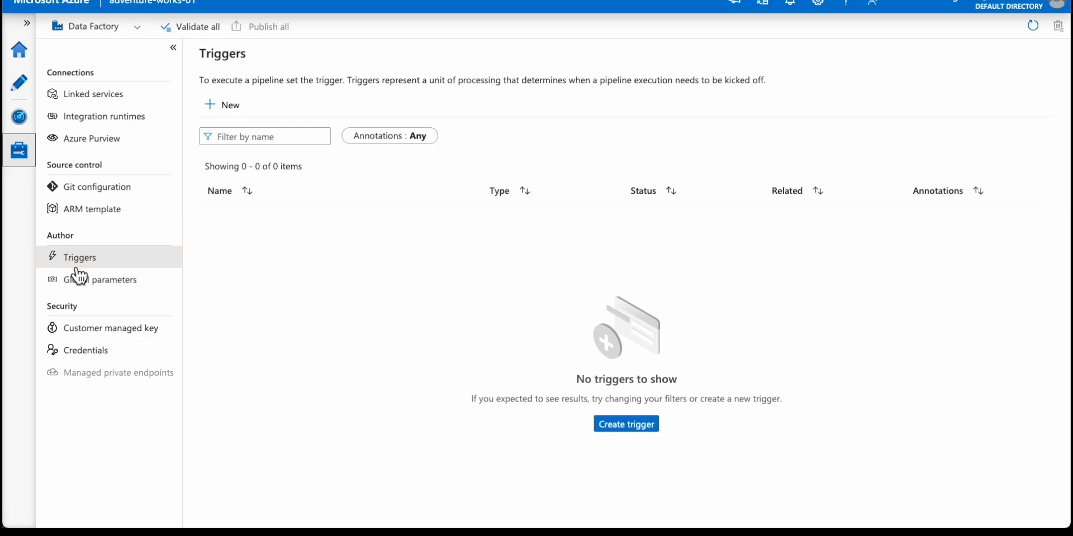
pyautogui.click(638, 425)
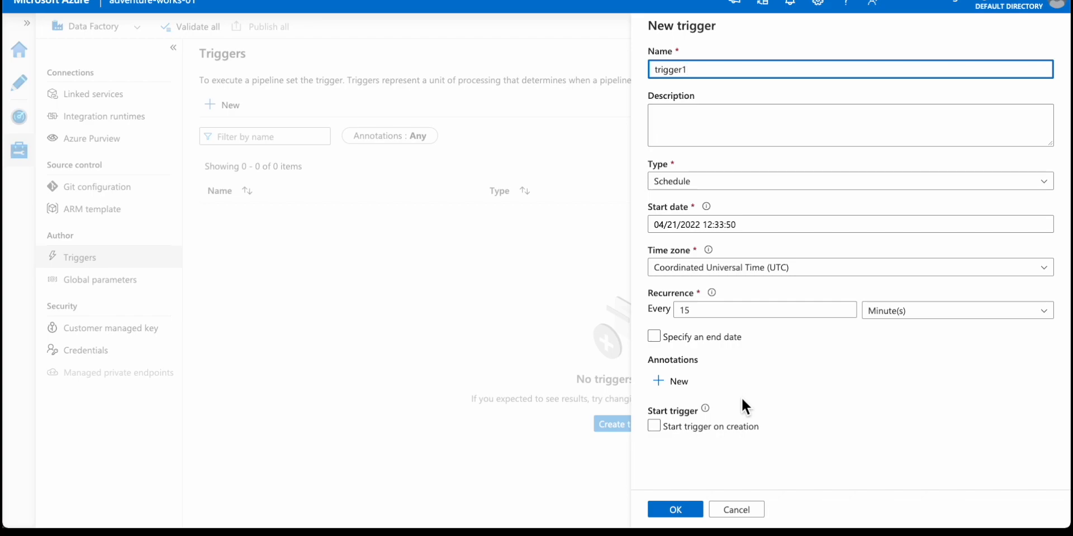
# Name the new trigger copy_emp_every_minute and leave its description empty.
pyautogui.hotkey('ctrl', 'a')
pyautogui.press('BackSpace')
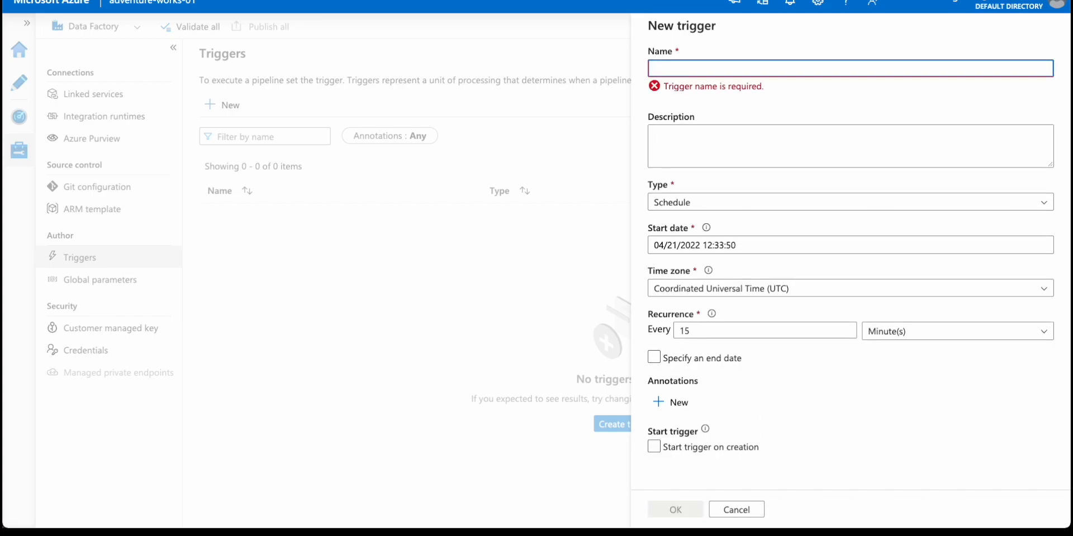
pyautogui.write('copy_emp_every_min')
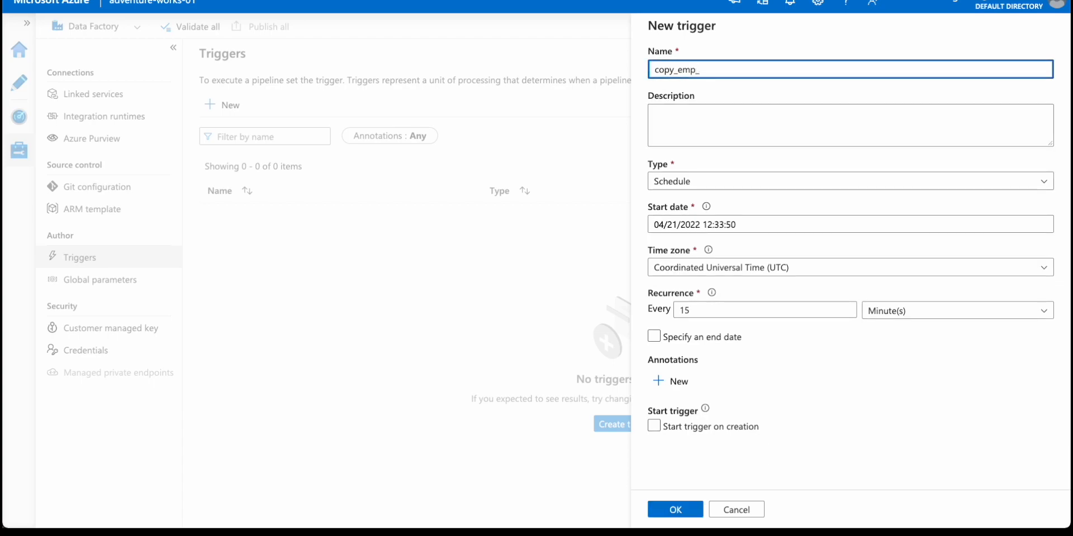
pyautogui.write('ute')
pyautogui.moveTo(769, 72); pyautogui.dragTo(551, 69)
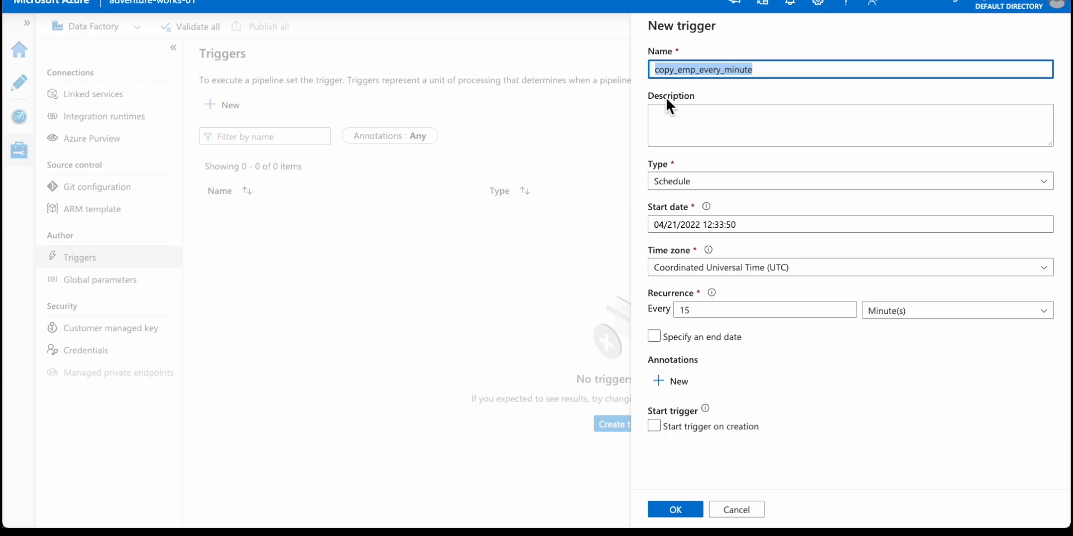
pyautogui.moveTo(656, 97); pyautogui.dragTo(703, 99)
pyautogui.click(702, 133)
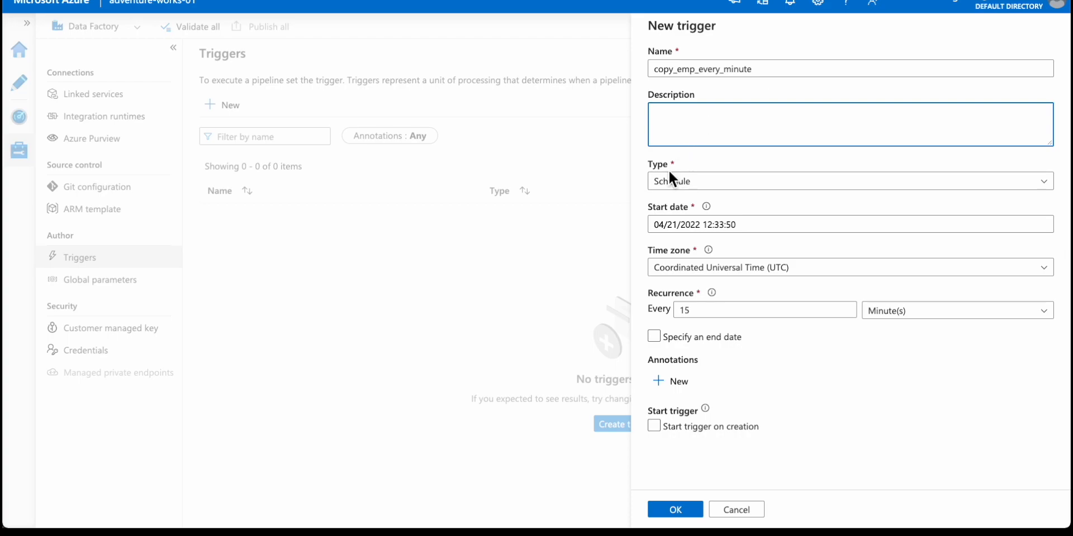
# Choose Schedule as the trigger type, keep the proposed start date, and set the recurrence to every 1 minute.
pyautogui.click(701, 184)
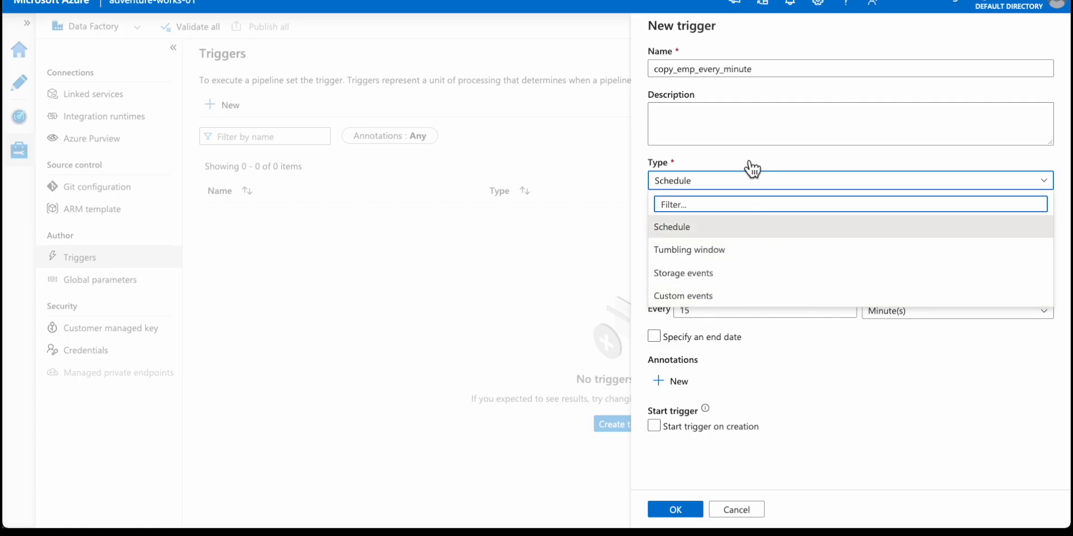
pyautogui.click(704, 234)
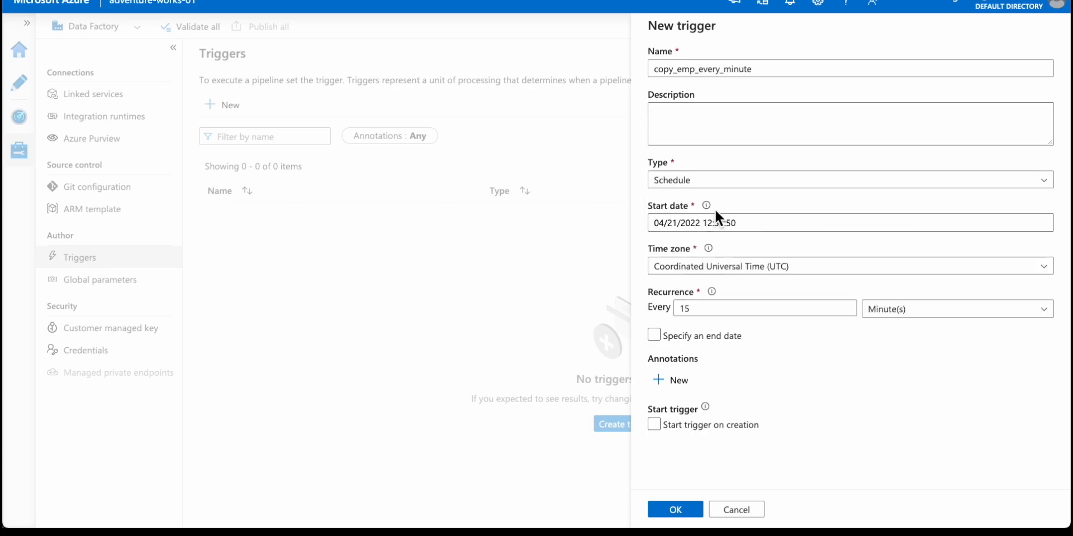
pyautogui.click(756, 224)
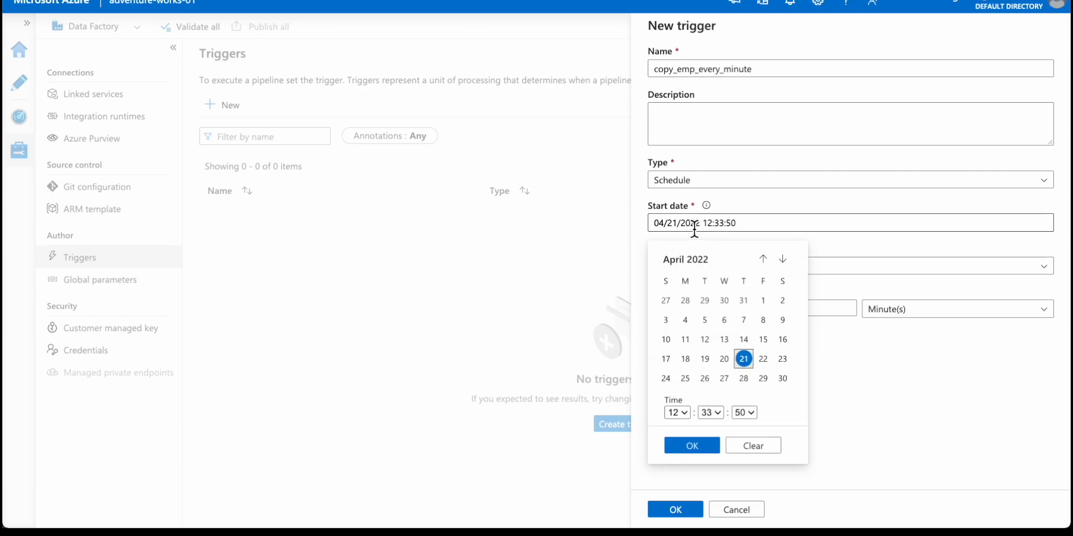
pyautogui.click(740, 203)
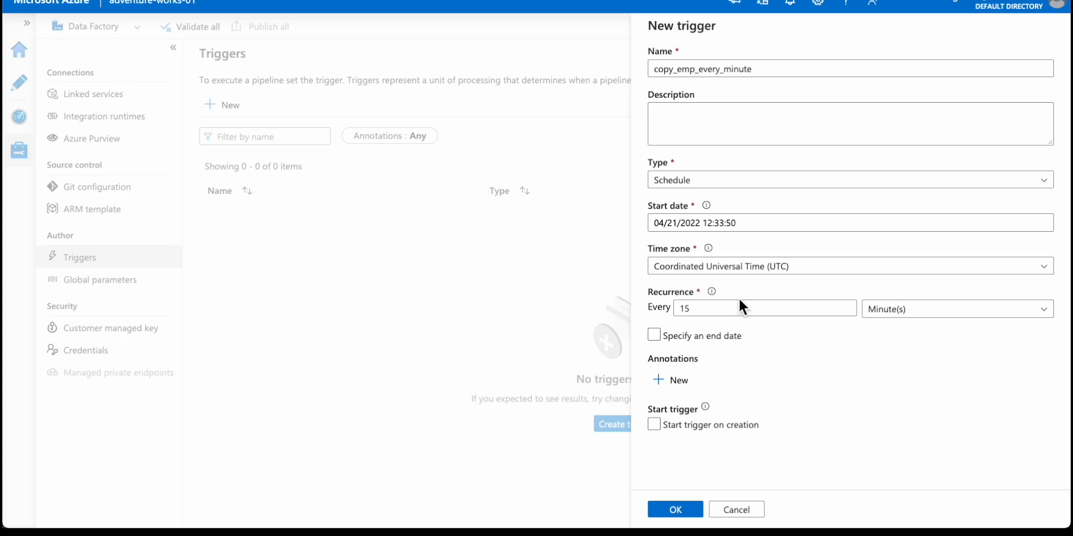
pyautogui.click(735, 314)
pyautogui.press('BackSpace')
pyautogui.click(988, 362)
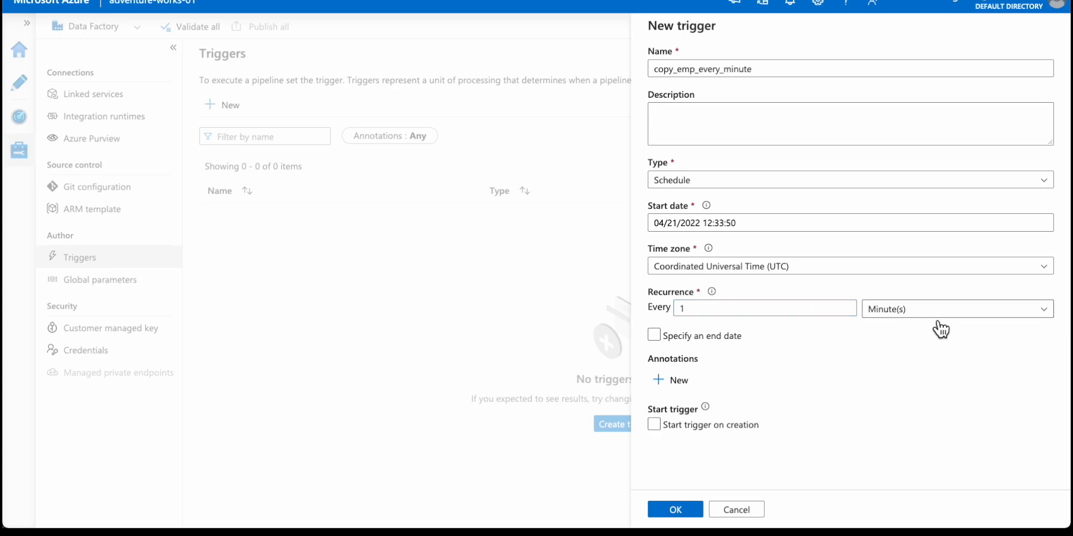
# Specify an end date for the trigger and set it to 04/22/2022 12:44:50.
pyautogui.click(665, 341)
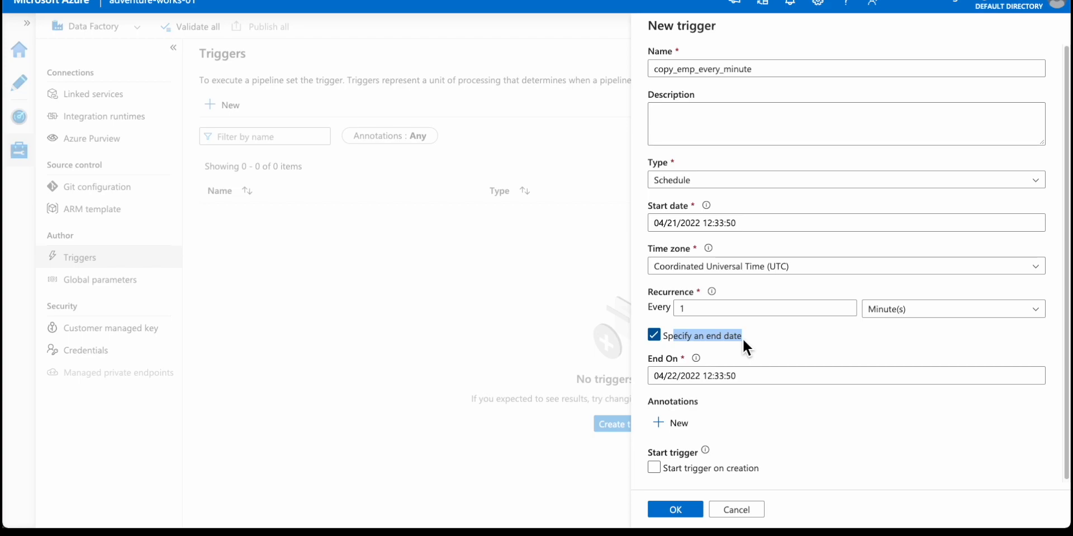
pyautogui.click(743, 376)
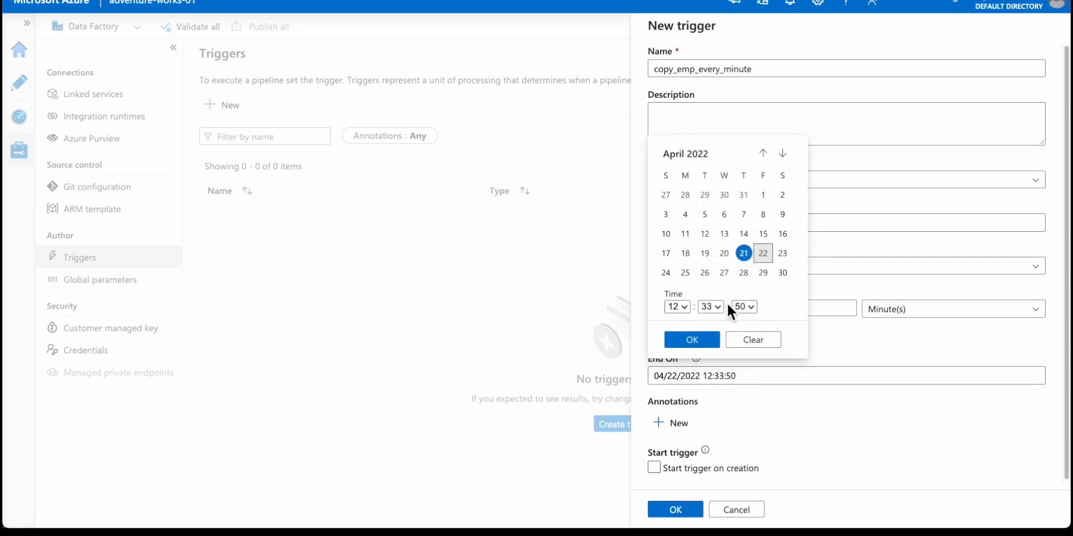
pyautogui.click(711, 307)
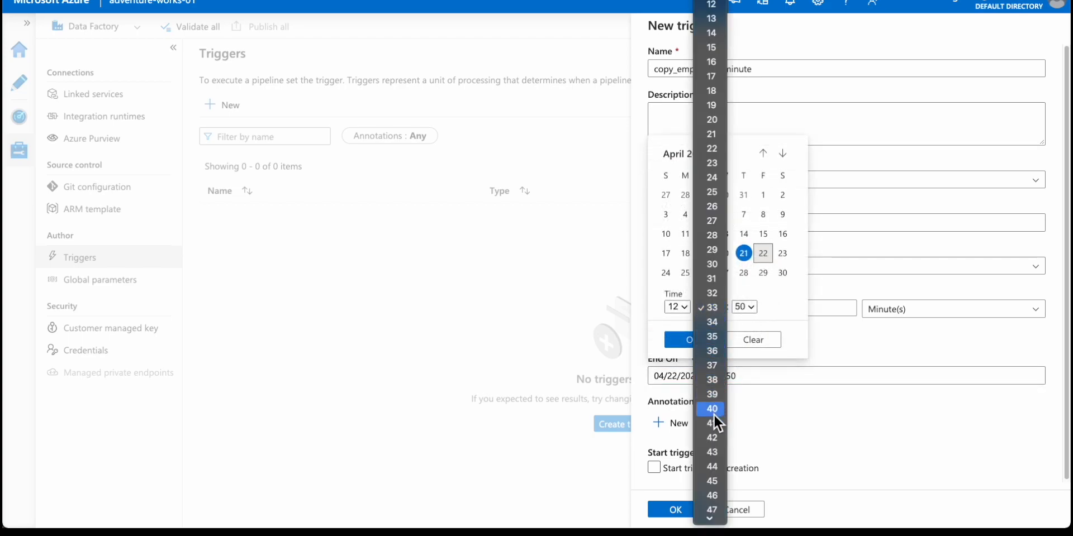
pyautogui.click(713, 471)
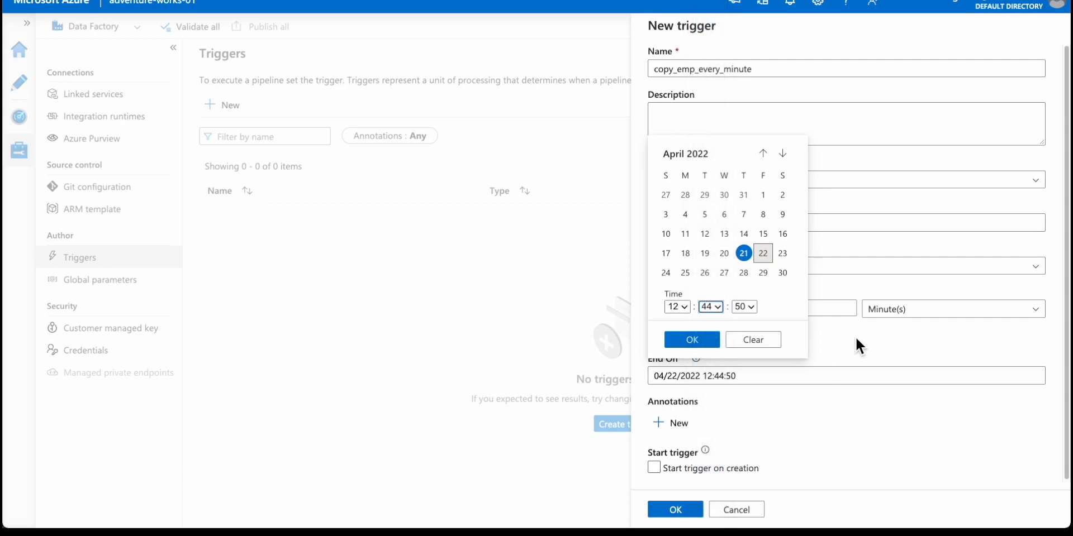
pyautogui.click(841, 338)
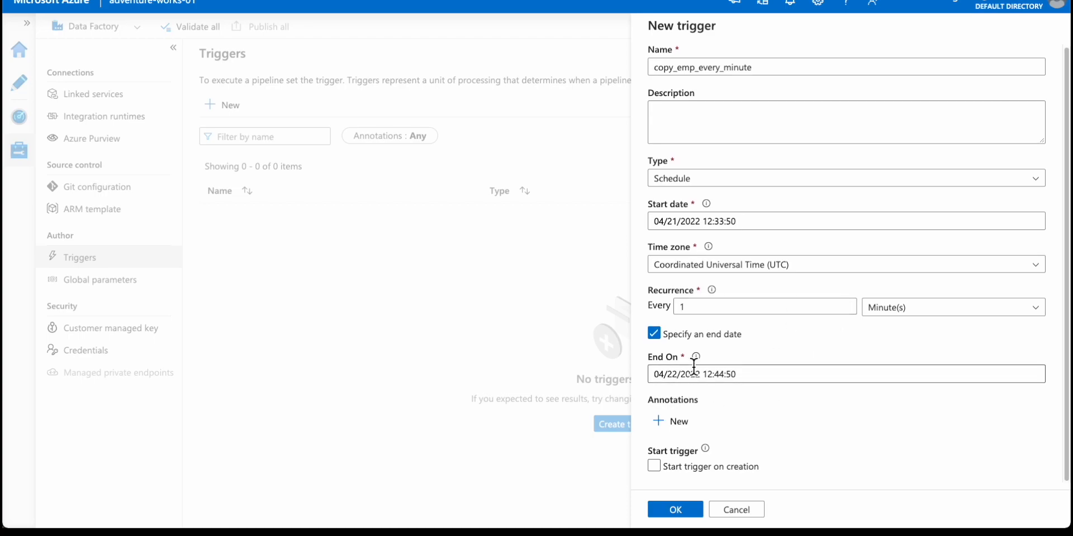
pyautogui.moveTo(737, 375); pyautogui.dragTo(652, 375)
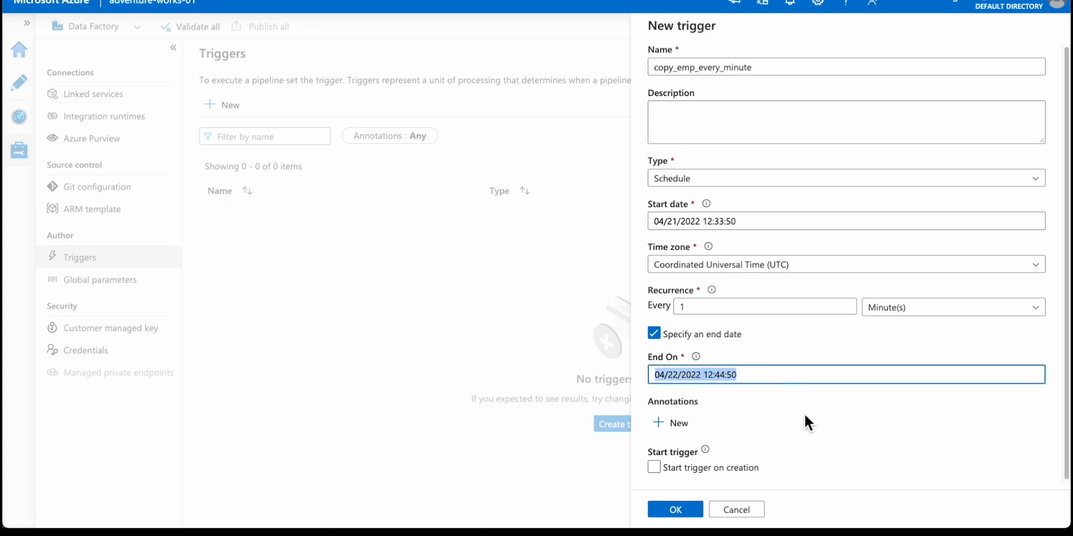
# Enable starting the trigger on creation and save the new trigger.
pyautogui.click(688, 469)
pyautogui.click(684, 467)
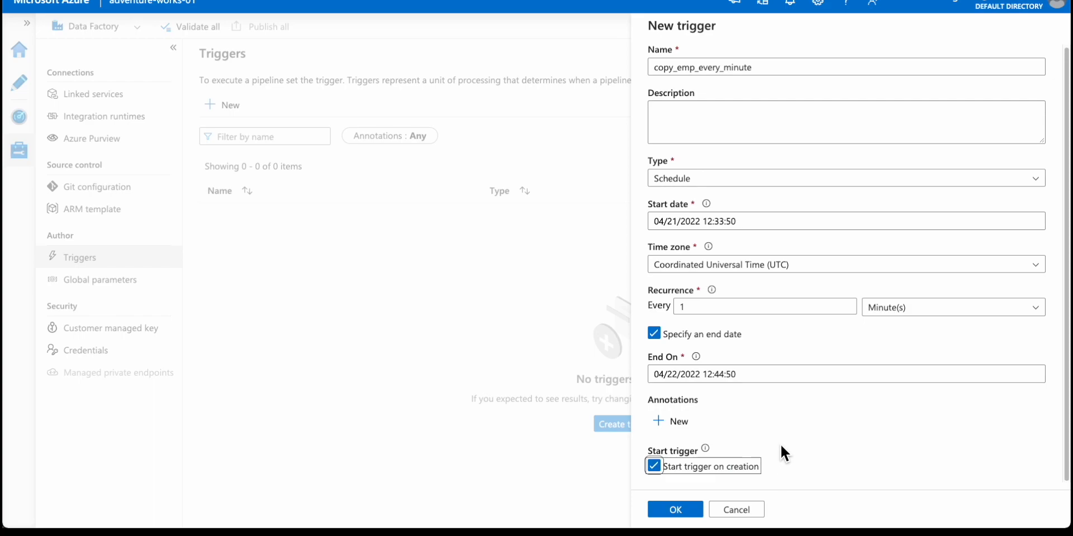
pyautogui.click(696, 510)
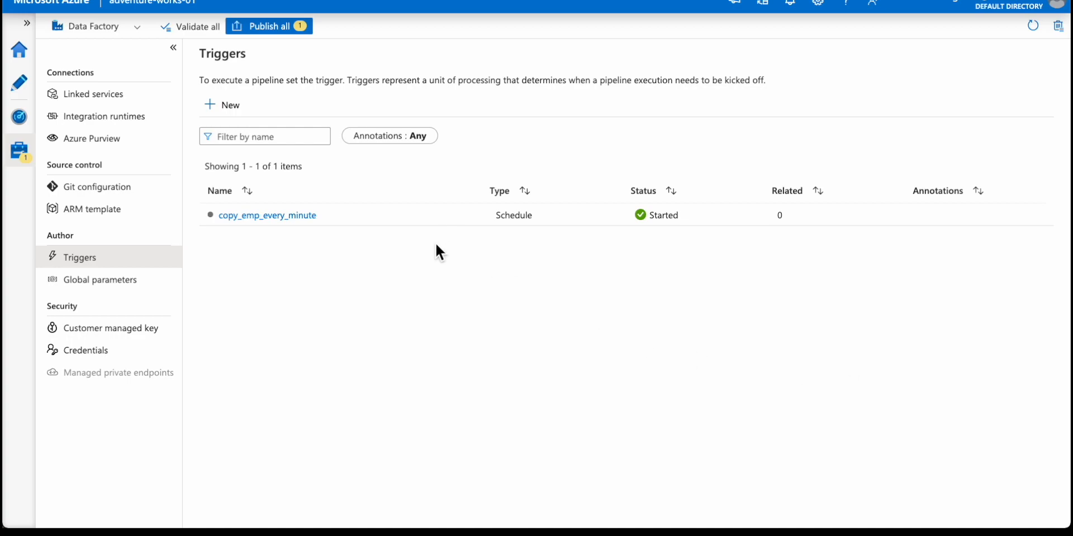
# Try to publish all pending changes and inspect the copy_emp_every_minute trigger from the validation output without editing it.
pyautogui.click(272, 28)
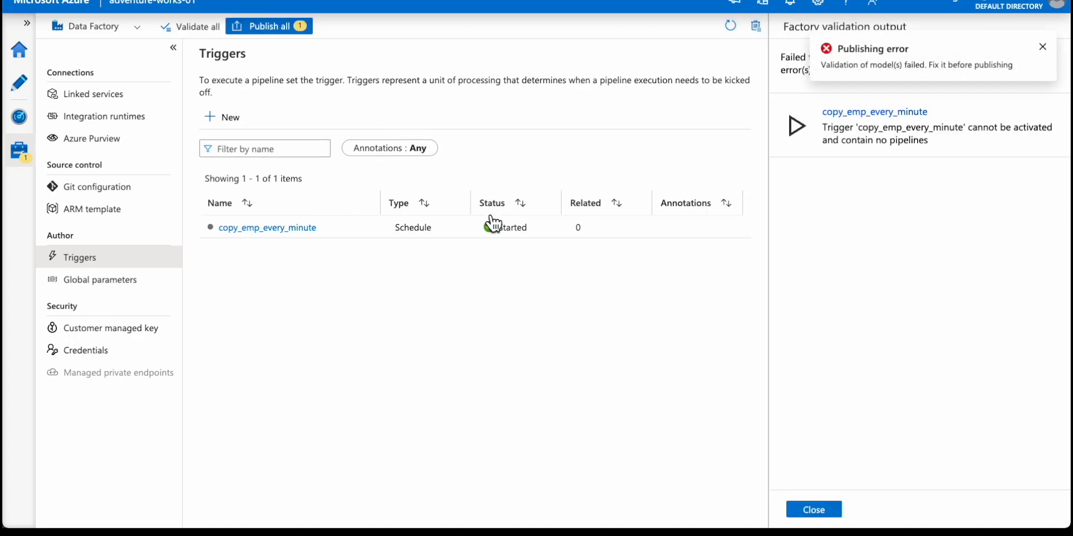
pyautogui.click(932, 137)
pyautogui.click(1042, 48)
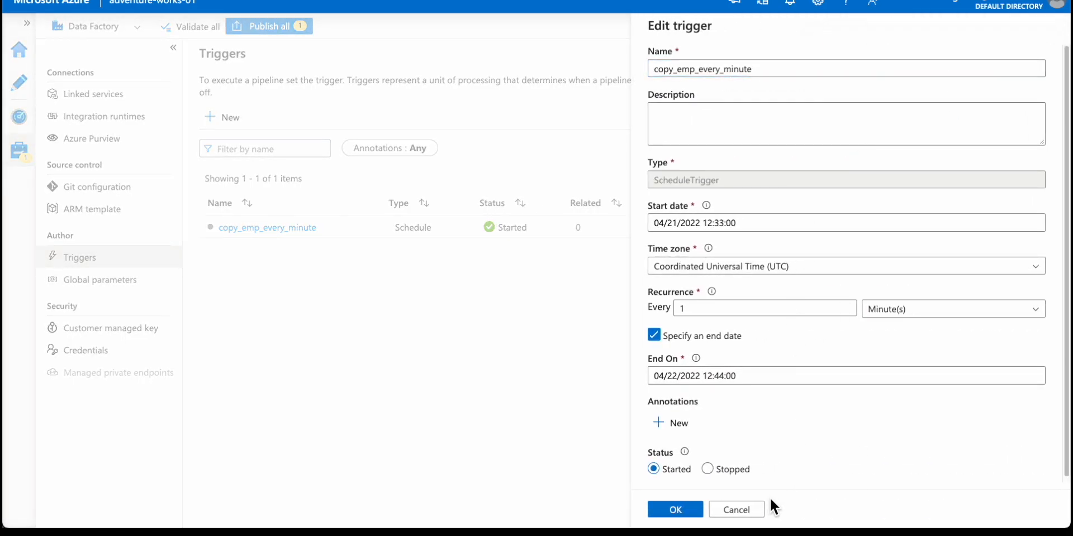
pyautogui.click(737, 509)
# Attach the existing copy_emp_every_minute trigger to the copy_emp_data pipeline with its settings unchanged.
pyautogui.click(35, 91)
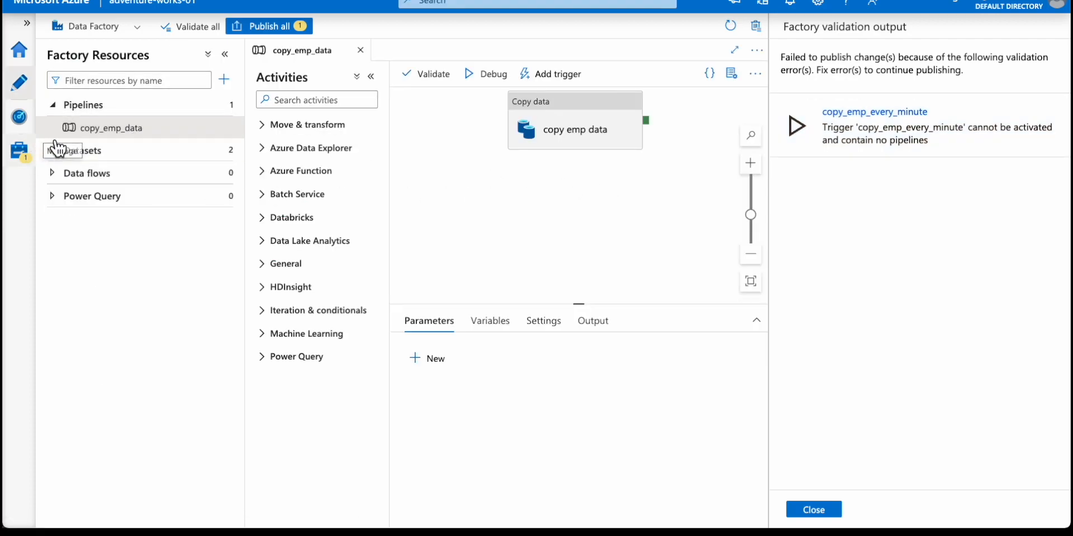
pyautogui.click(590, 77)
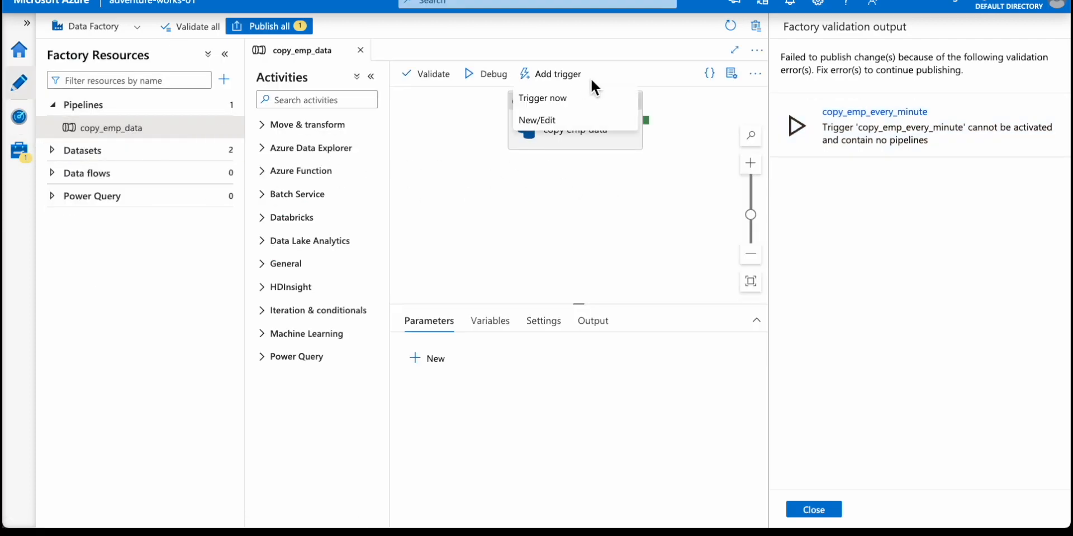
pyautogui.click(584, 121)
pyautogui.click(791, 59)
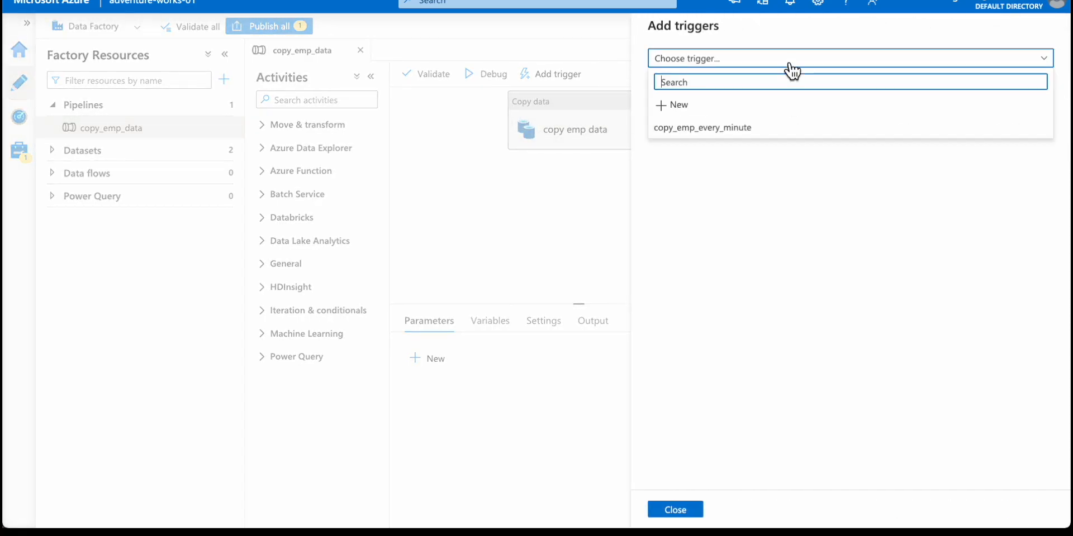
pyautogui.click(743, 129)
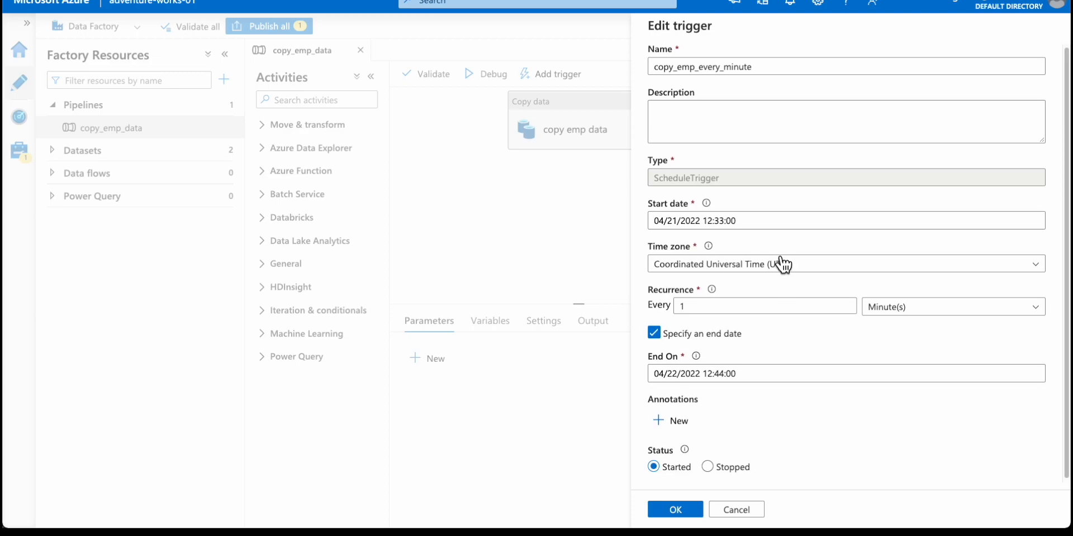
pyautogui.click(696, 508)
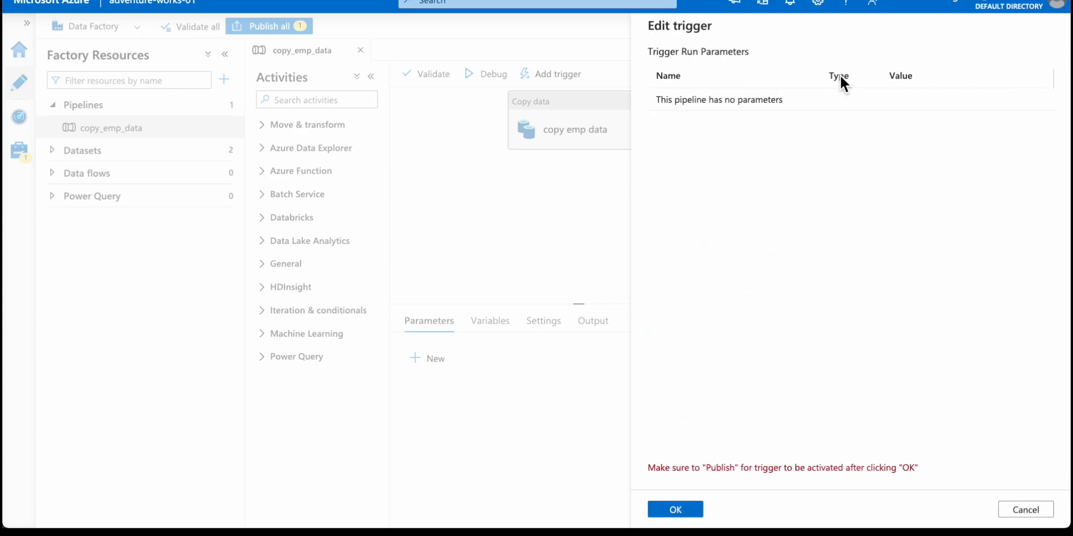
pyautogui.click(690, 508)
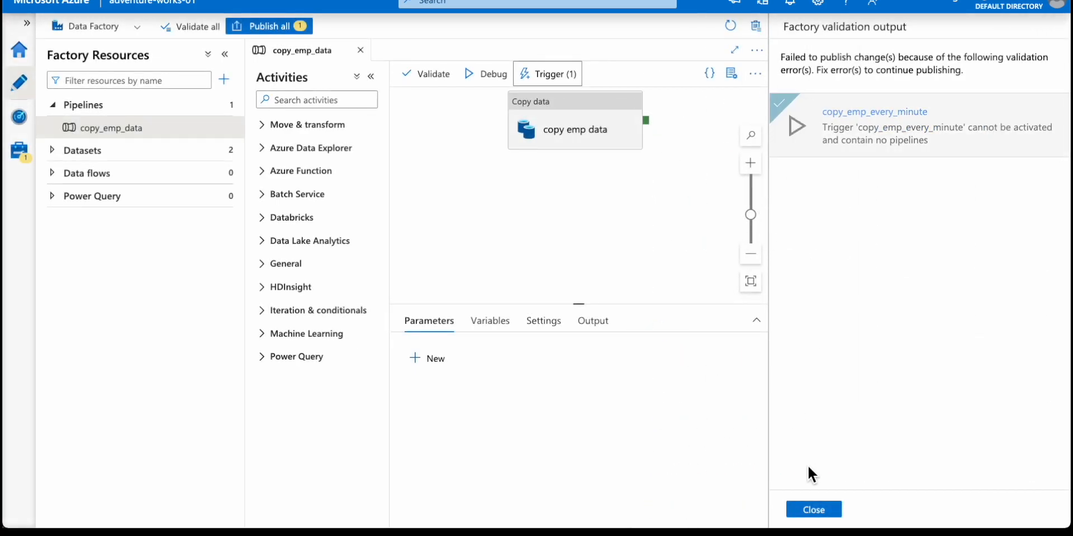
# Dismiss the validation output and publish the pending copy_emp_every_minute trigger to the live environment.
pyautogui.click(826, 511)
pyautogui.click(611, 143)
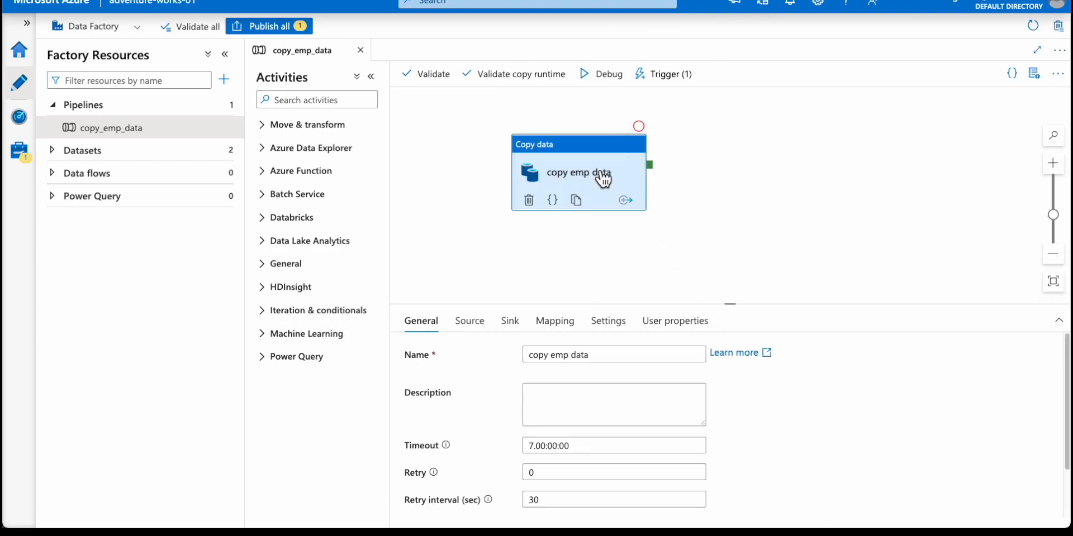
pyautogui.click(290, 34)
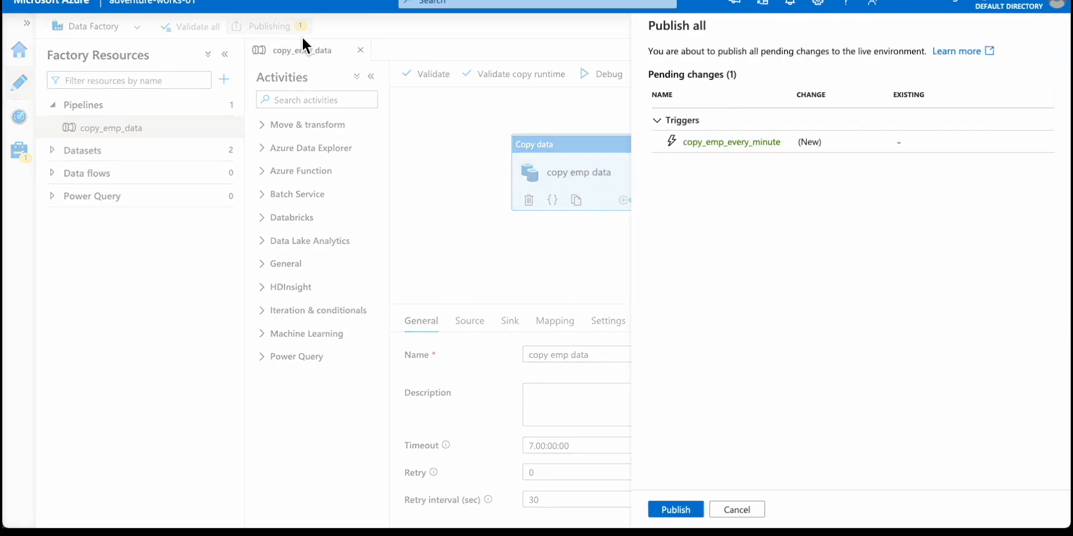
pyautogui.click(693, 510)
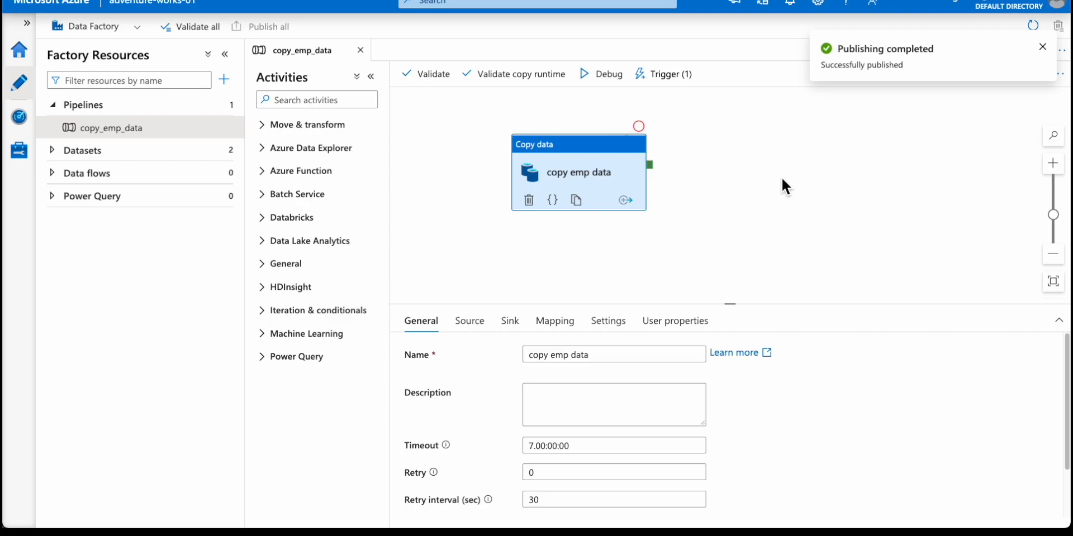
# Review the factory's pipeline runs and trigger runs in the monitoring area.
pyautogui.click(24, 126)
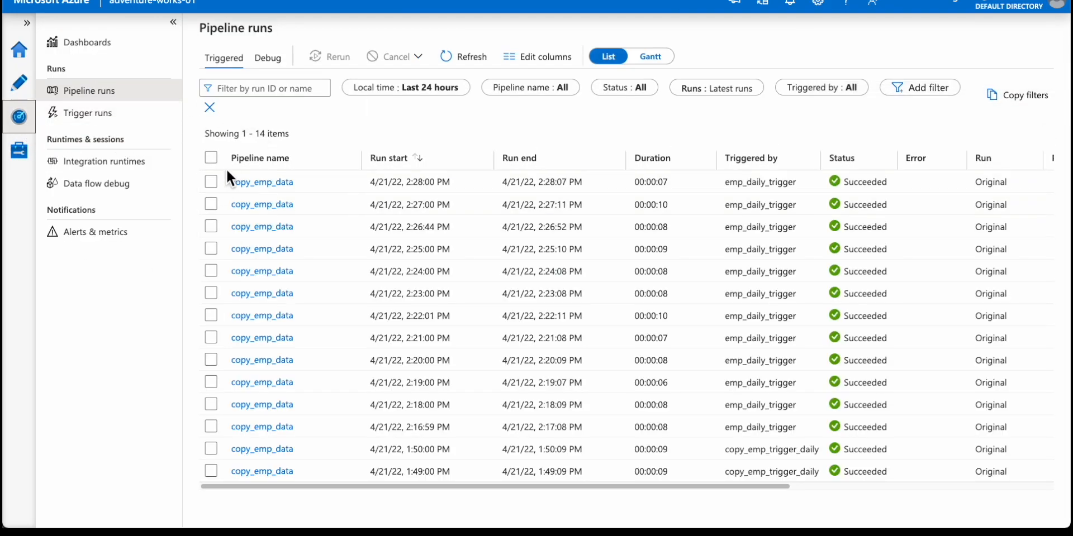
pyautogui.moveTo(230, 182); pyautogui.dragTo(458, 134)
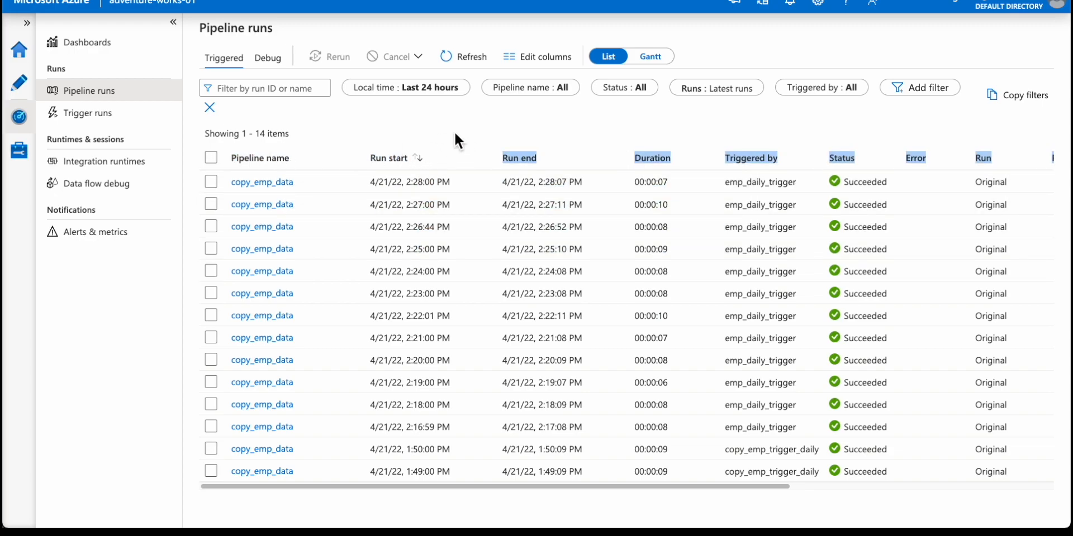
pyautogui.click(133, 126)
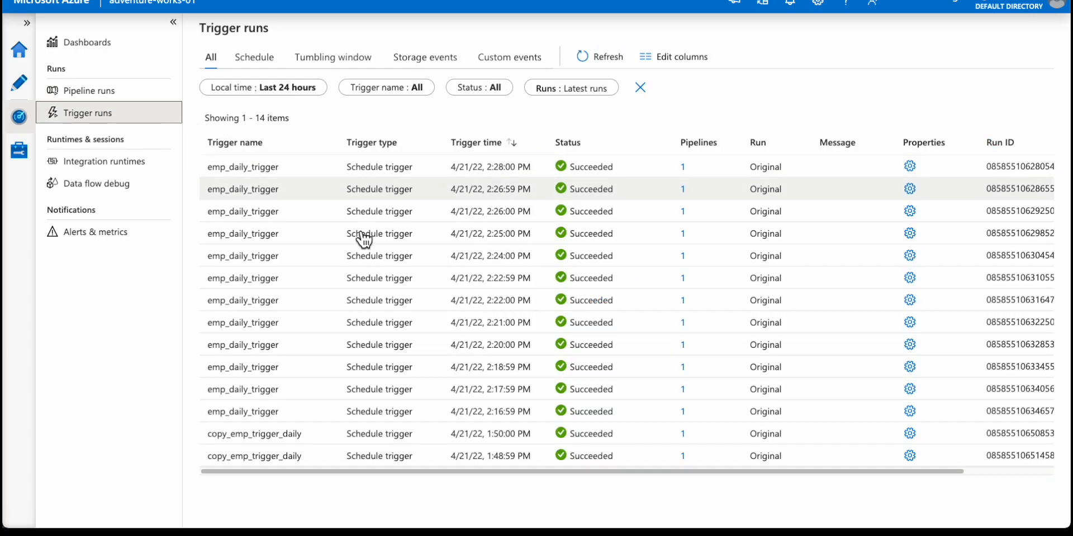
# Examine the trigger names and trigger types listed in the last 24 hours of trigger runs.
pyautogui.moveTo(244, 199); pyautogui.dragTo(458, 464)
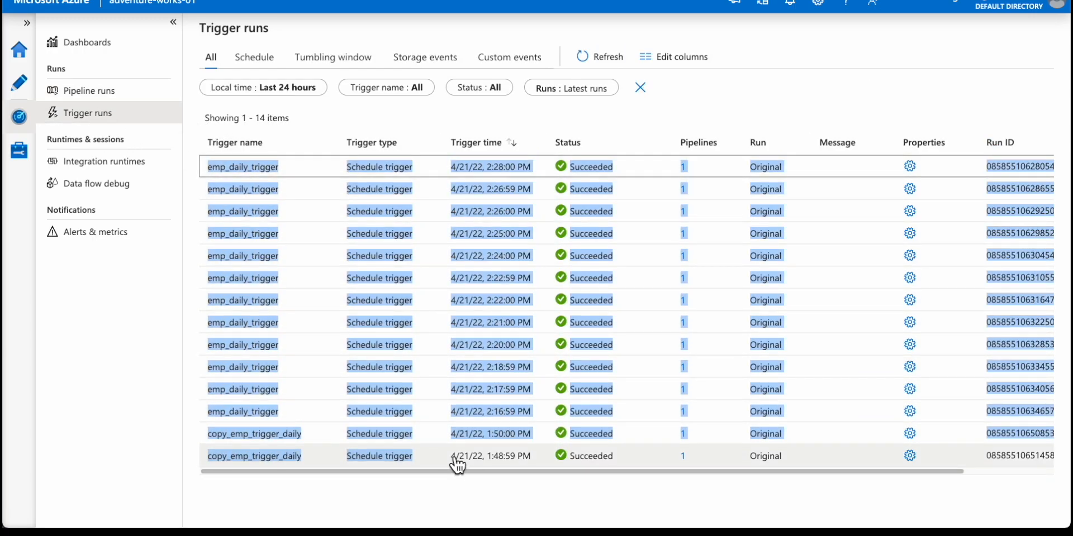
pyautogui.click(397, 108)
pyautogui.moveTo(348, 167); pyautogui.dragTo(427, 174)
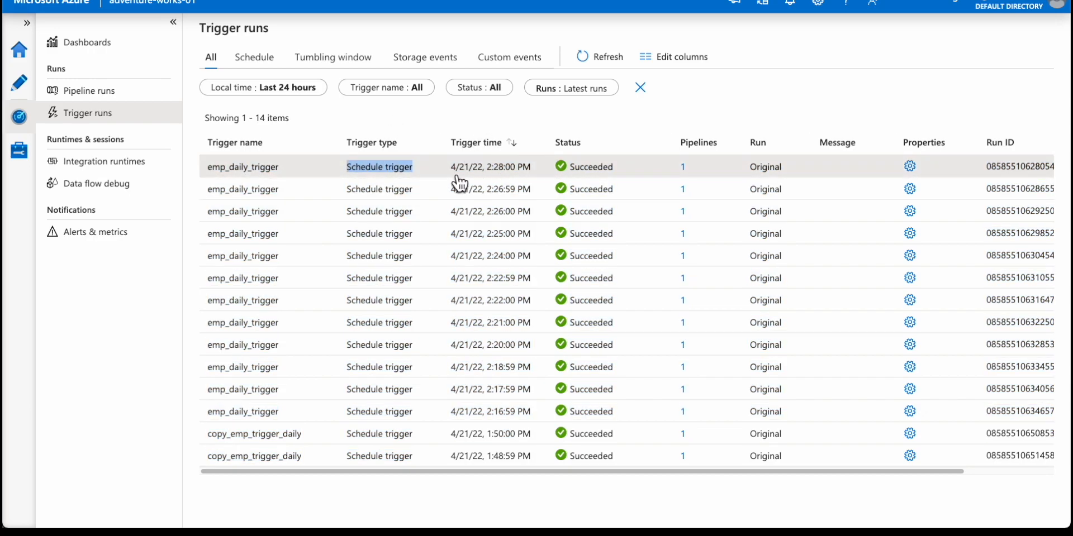
# Refresh the pipeline runs list and check the newest copy_emp_data run's status and the trigger that started it.
pyautogui.click(87, 91)
pyautogui.click(472, 58)
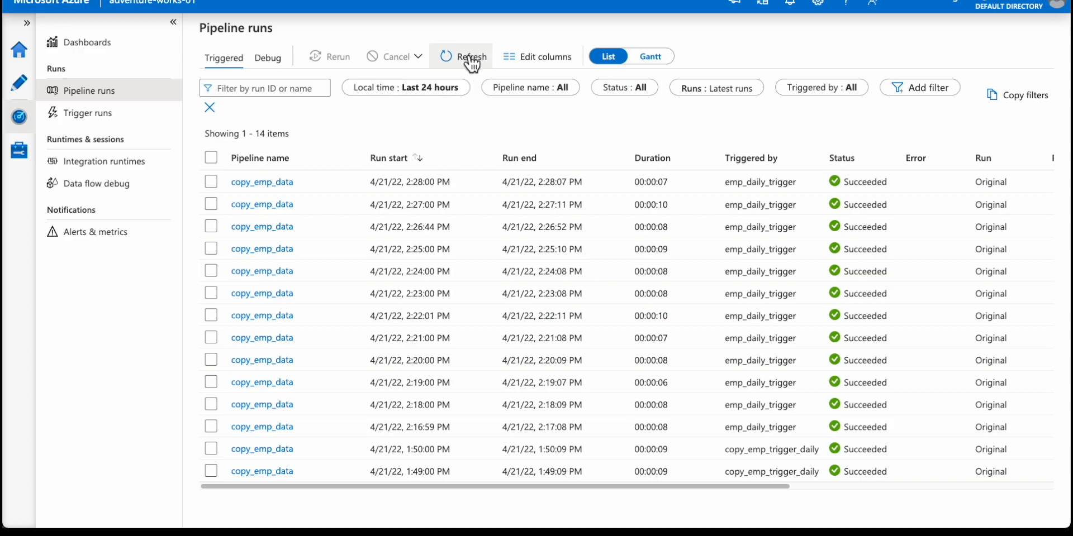
pyautogui.click(486, 73)
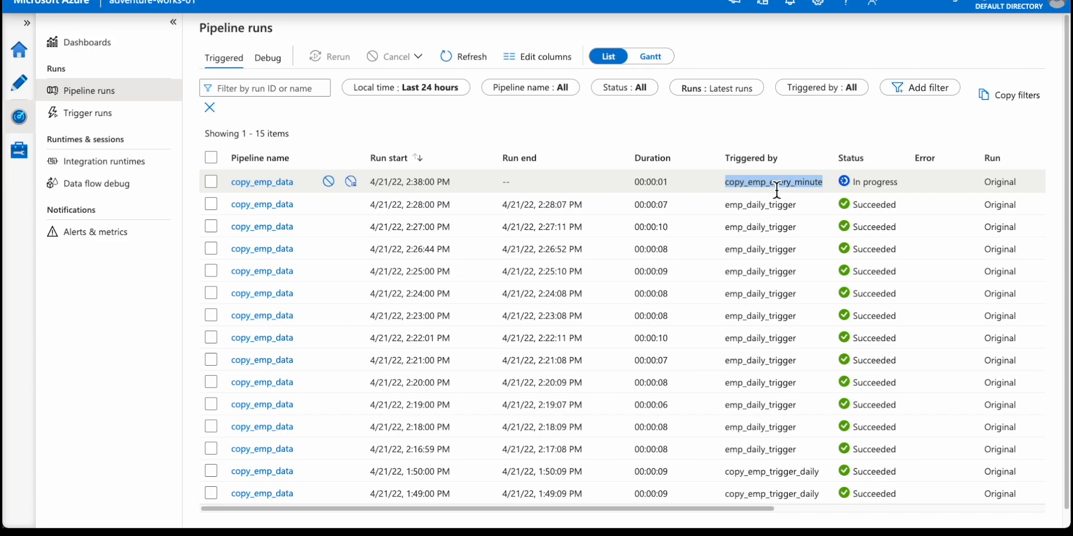
pyautogui.doubleClick(862, 185)
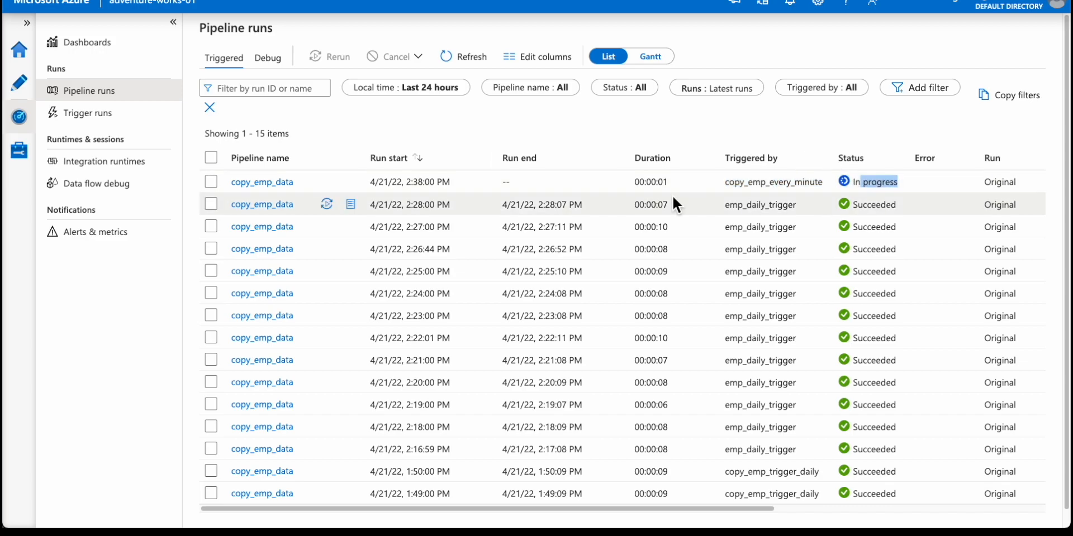
pyautogui.doubleClick(732, 183)
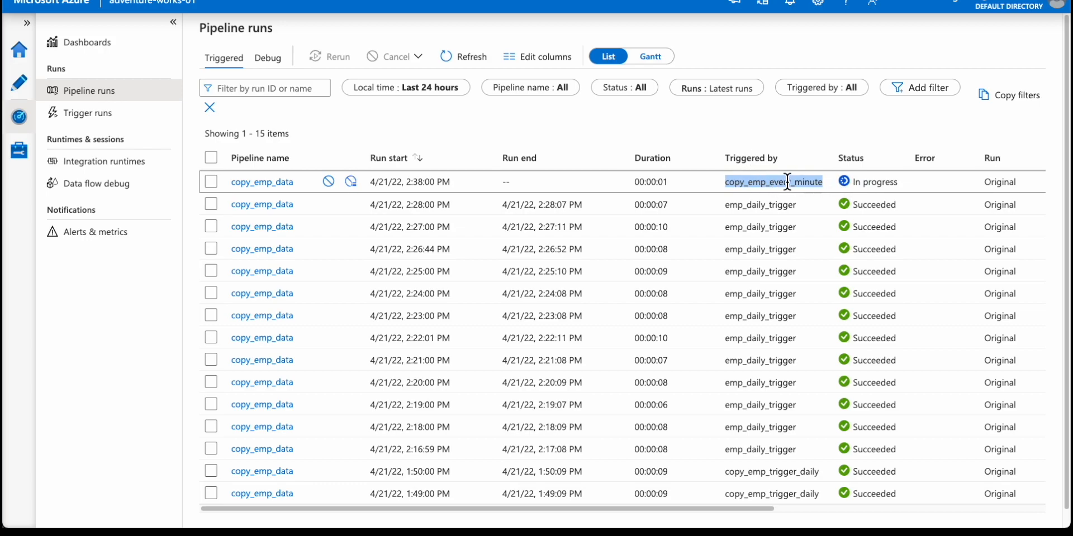
# Reload the pipeline runs and compare the duration, start time and end time of the run started by copy_emp_every_minute.
pyautogui.click(468, 58)
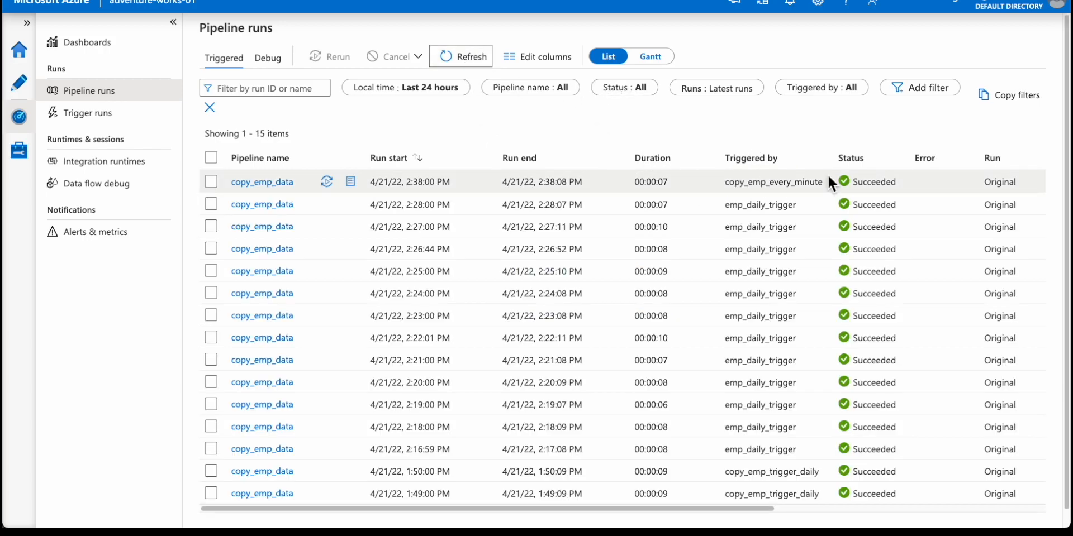
pyautogui.moveTo(647, 185); pyautogui.dragTo(668, 185)
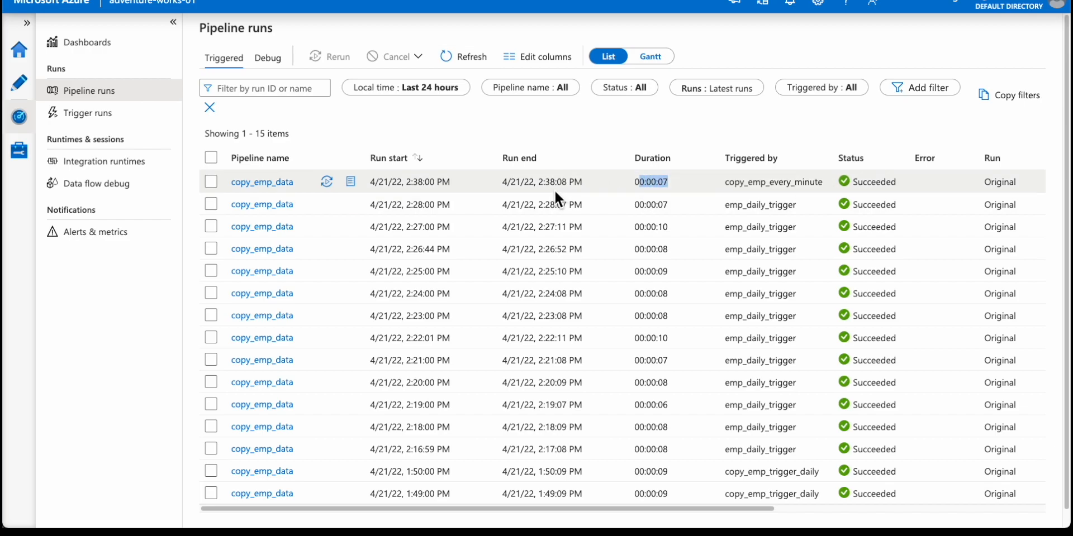
pyautogui.moveTo(539, 183); pyautogui.dragTo(560, 184)
pyautogui.moveTo(407, 185); pyautogui.dragTo(424, 186)
pyautogui.click(540, 187)
pyautogui.moveTo(562, 186); pyautogui.dragTo(570, 187)
pyautogui.moveTo(406, 187); pyautogui.dragTo(427, 189)
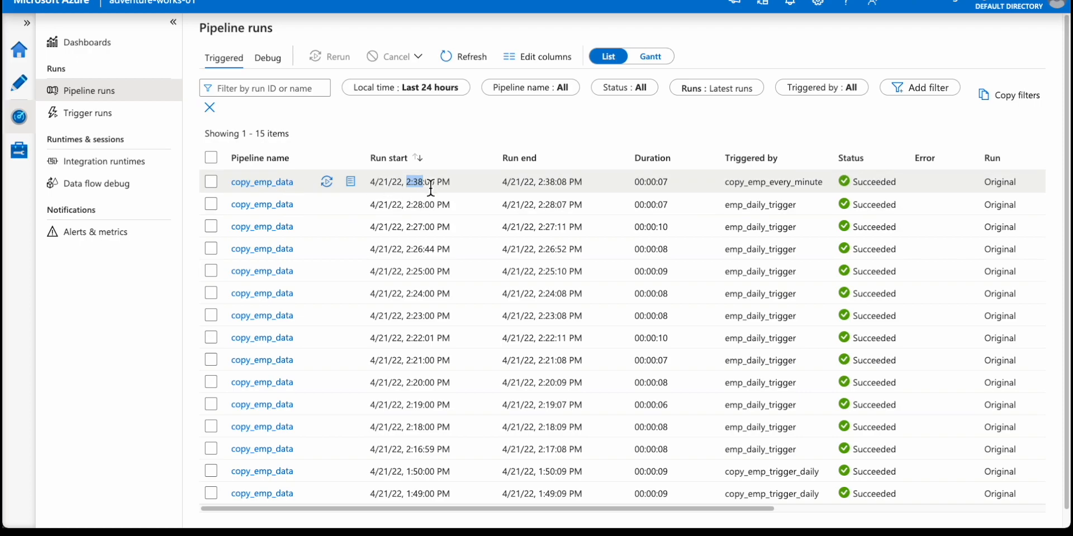
# Keep refreshing the pipeline runs for the next one-minute run and check its trigger name and start time.
pyautogui.click(447, 56)
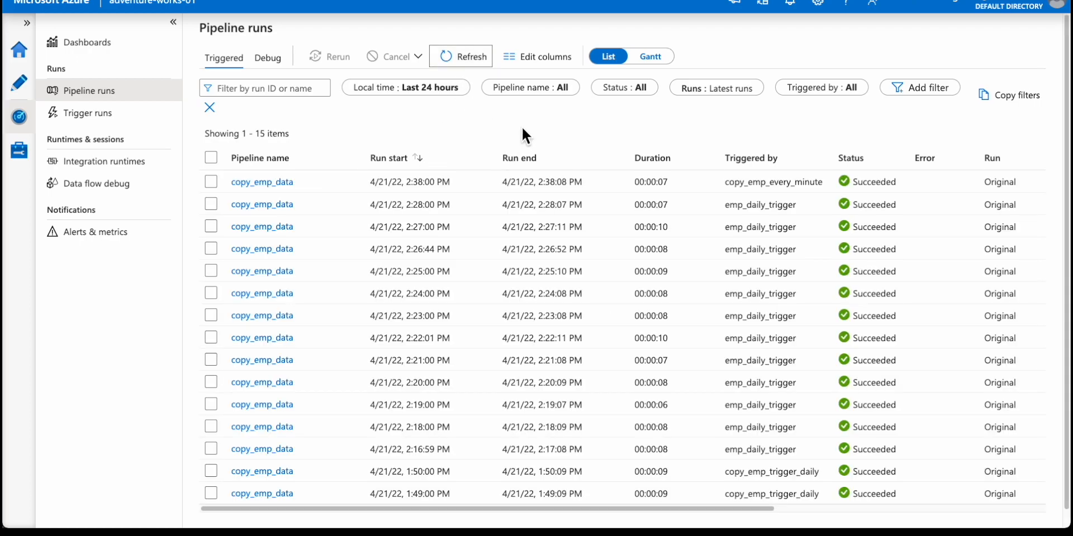
pyautogui.moveTo(537, 181); pyautogui.dragTo(557, 181)
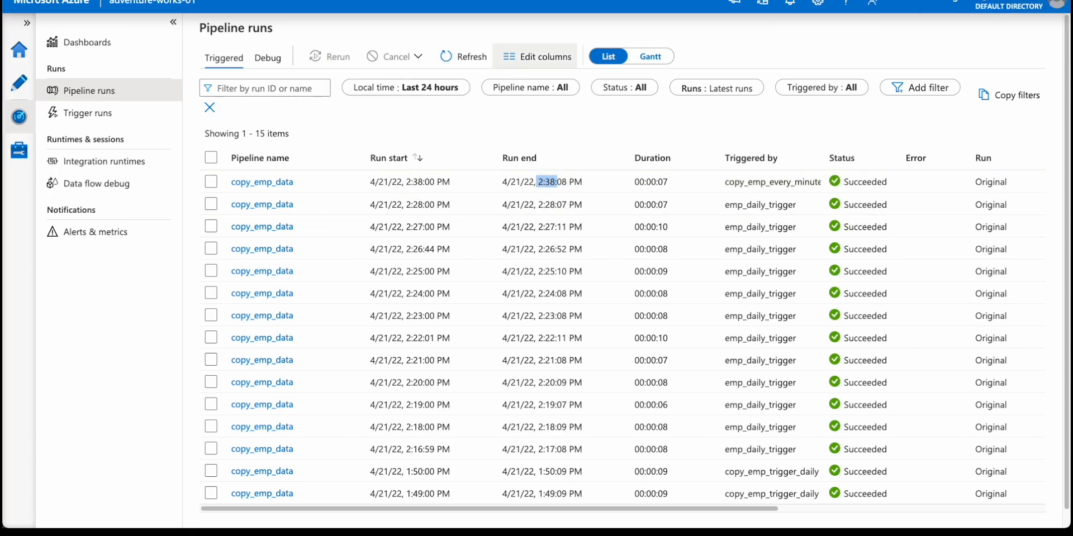
pyautogui.click(467, 59)
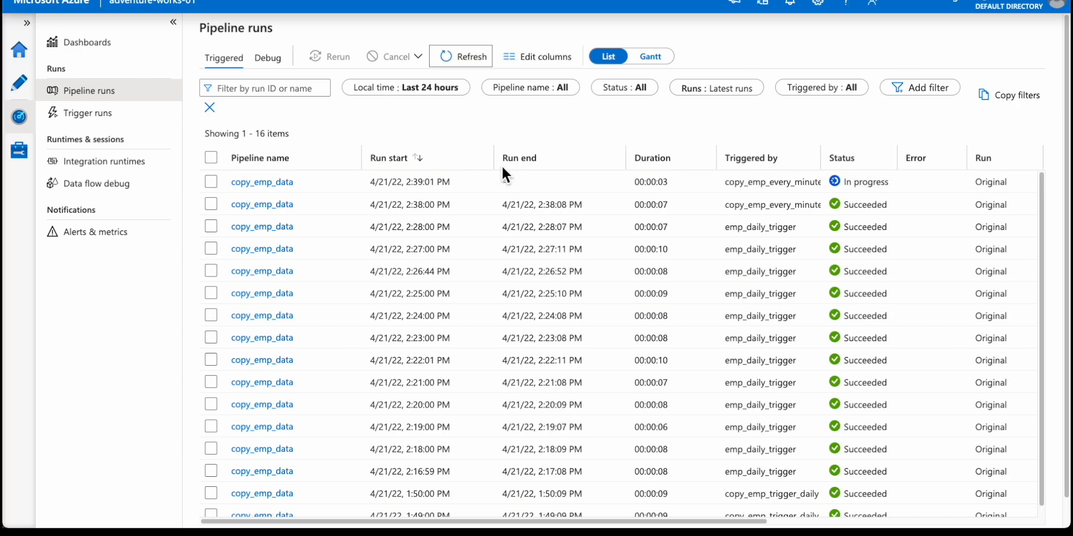
pyautogui.doubleClick(754, 183)
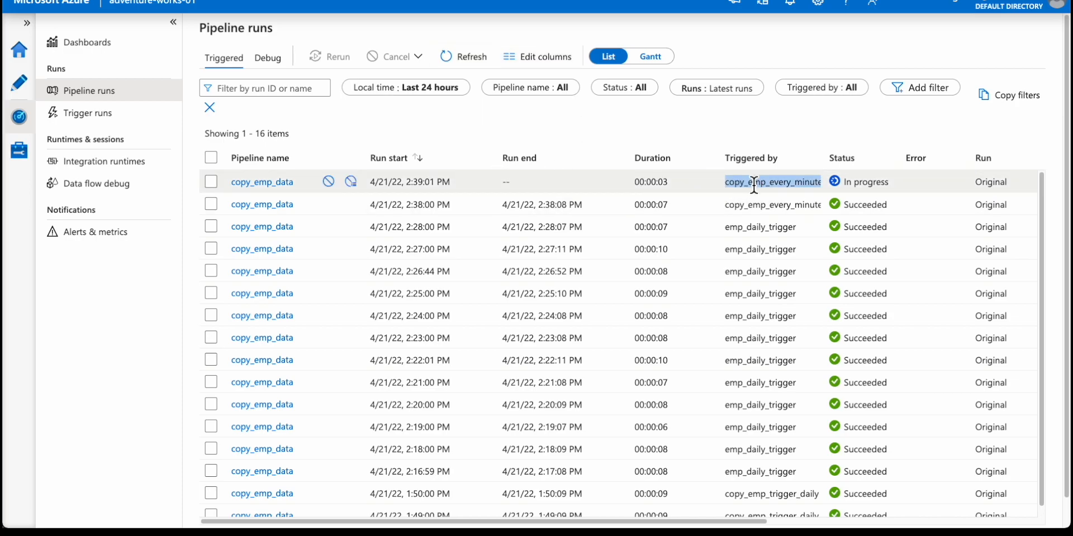
pyautogui.moveTo(406, 183); pyautogui.dragTo(426, 187)
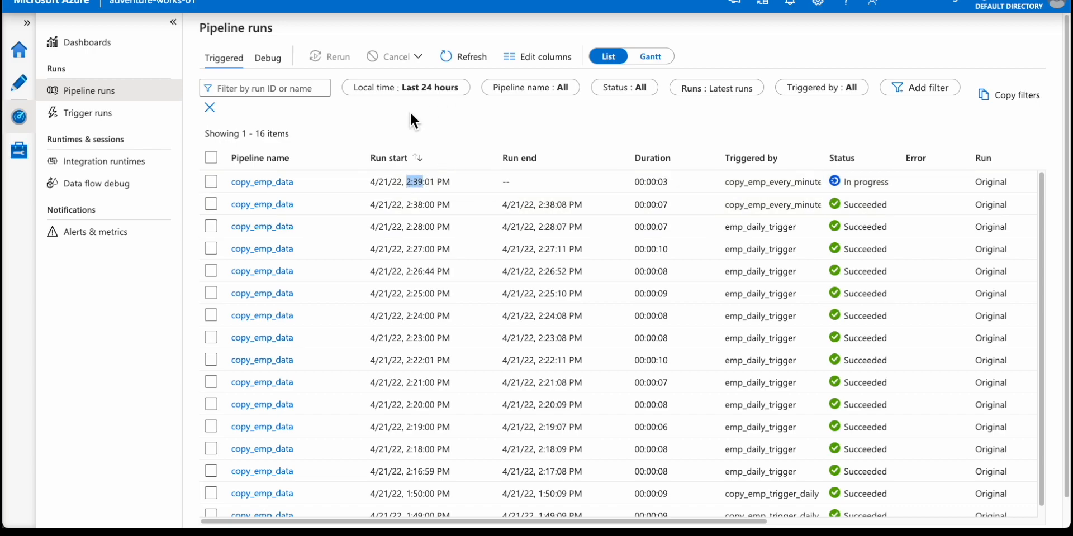
# Open the newest copy_emp_data run's activity runs and inspect the copy details of the copy emp data activity.
pyautogui.click(284, 184)
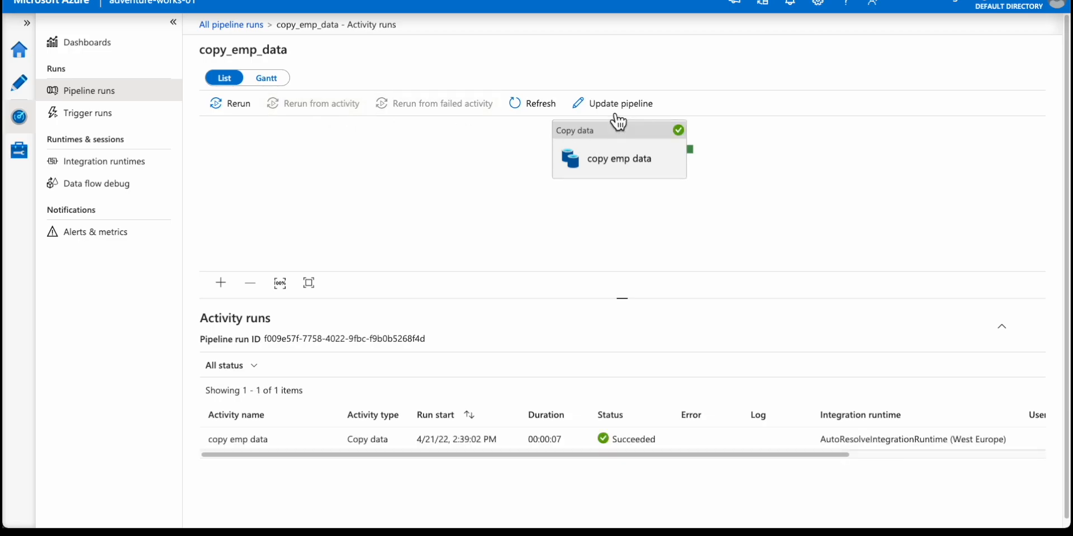
pyautogui.click(535, 107)
pyautogui.click(594, 222)
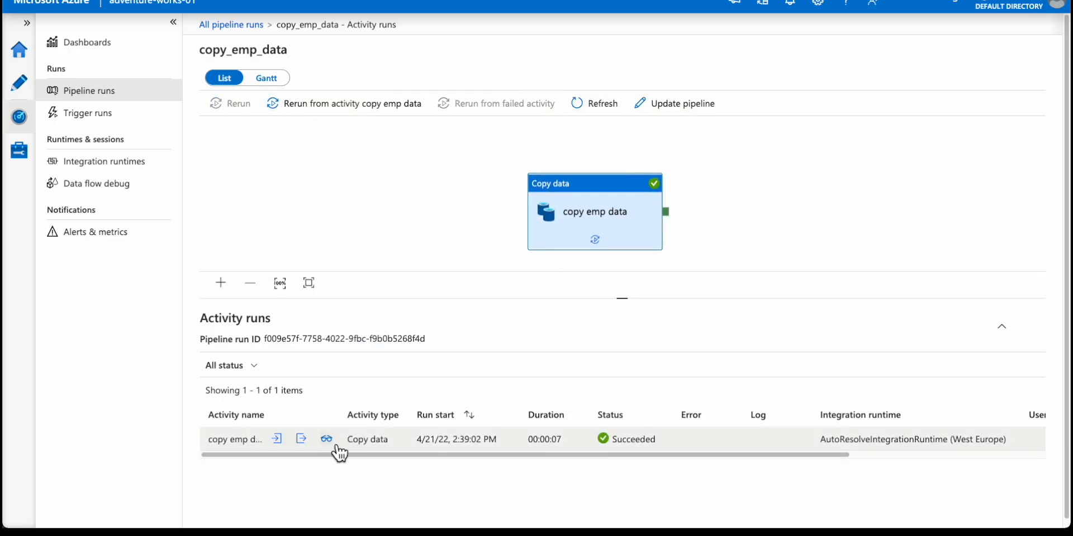
pyautogui.click(331, 441)
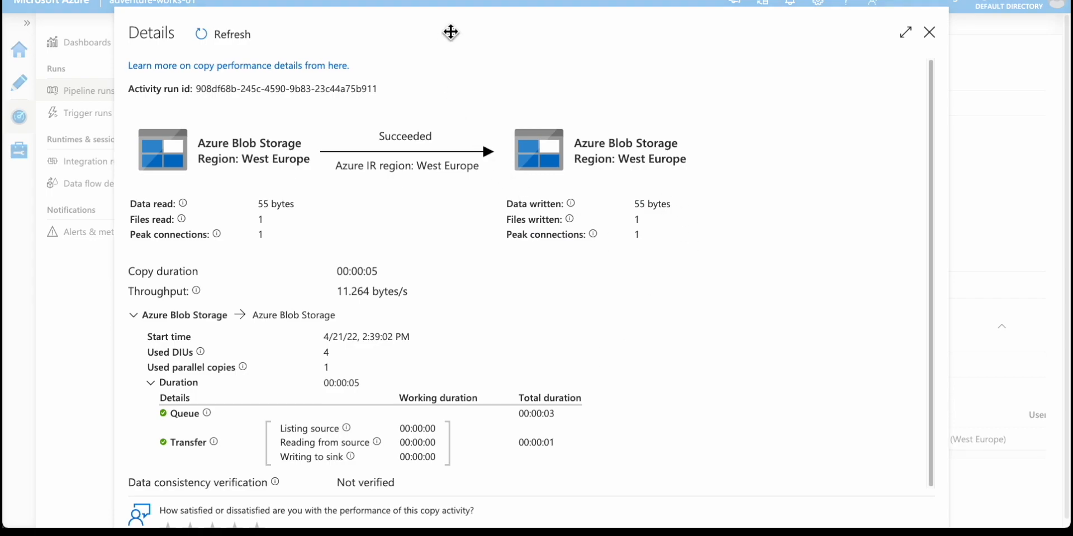
pyautogui.moveTo(449, 34); pyautogui.dragTo(462, 5)
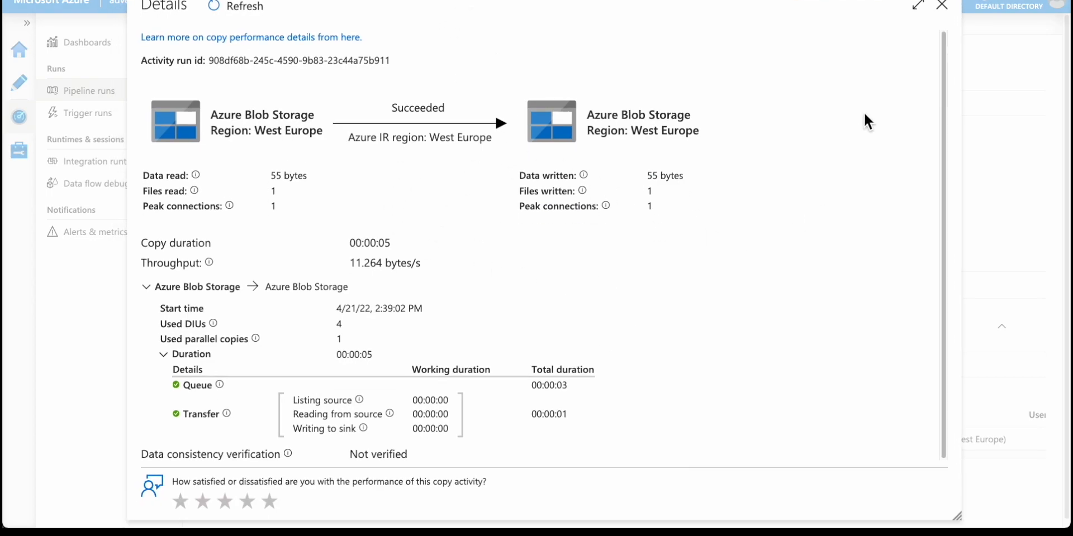